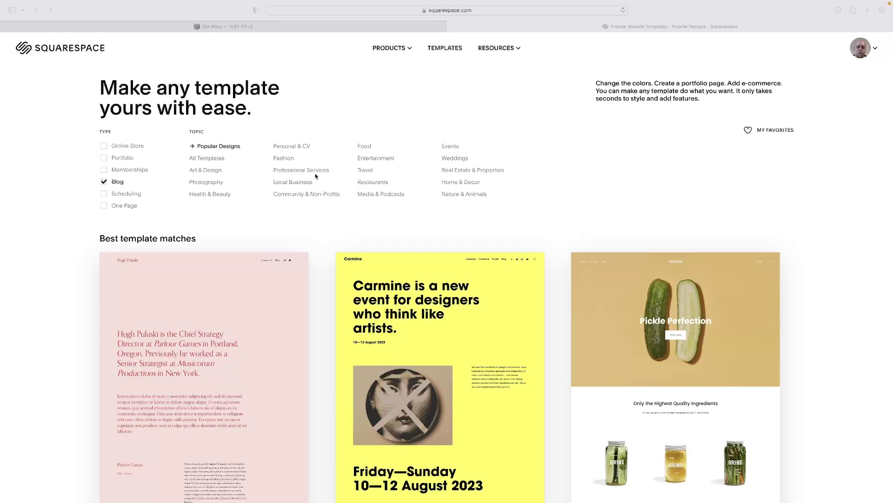
scroll(312, 206, down, 3)
scroll(313, 207, down, 3)
scroll(313, 207, down, 5)
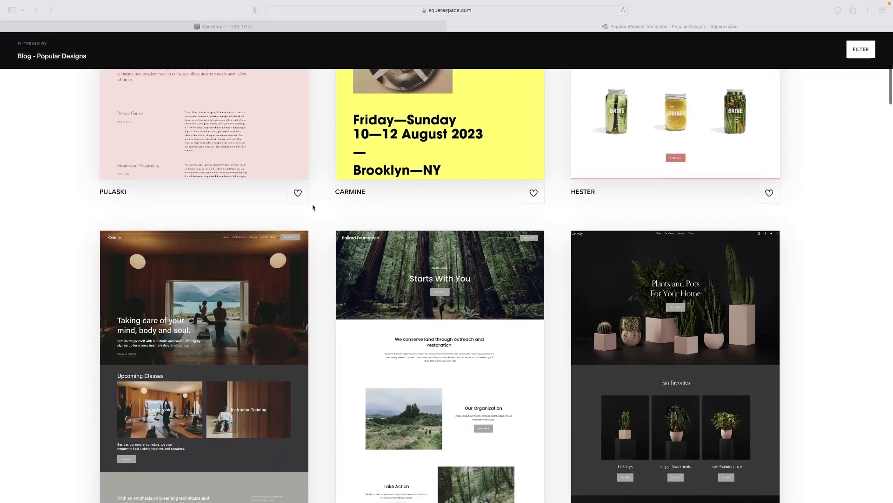
scroll(313, 207, down, 4)
scroll(314, 207, up, 15)
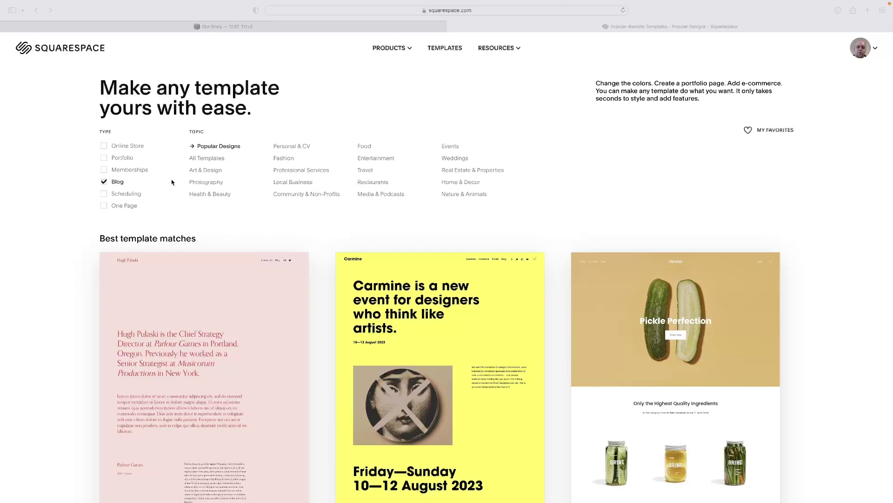
scroll(472, 253, down, 1)
scroll(472, 253, down, 3)
scroll(473, 253, down, 5)
scroll(472, 253, down, 3)
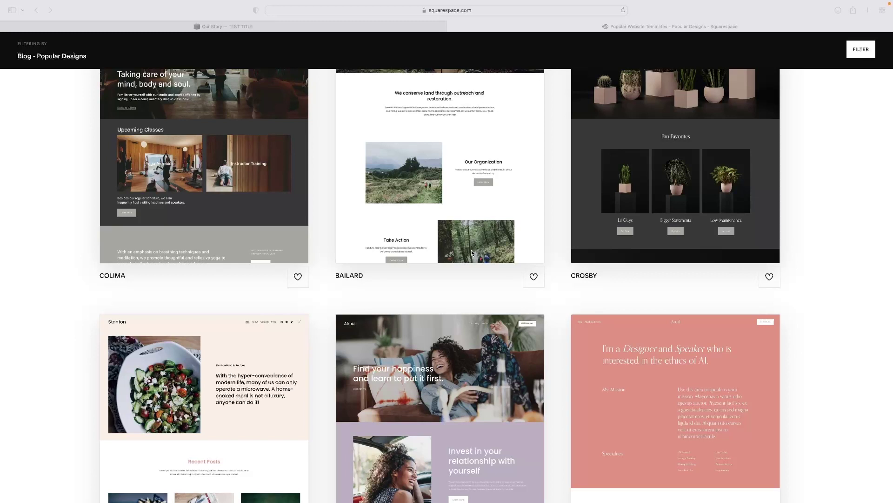
scroll(493, 215, down, 4)
scroll(493, 215, down, 4)
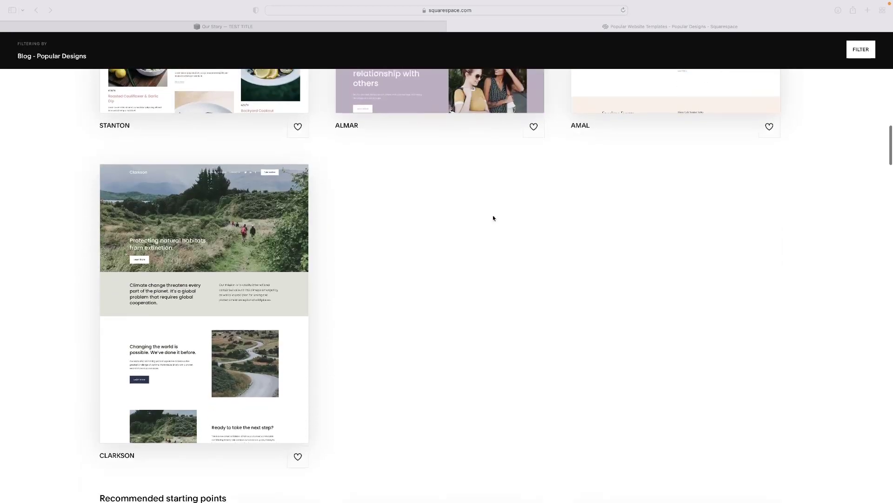
scroll(493, 218, down, 2)
scroll(493, 218, down, 3)
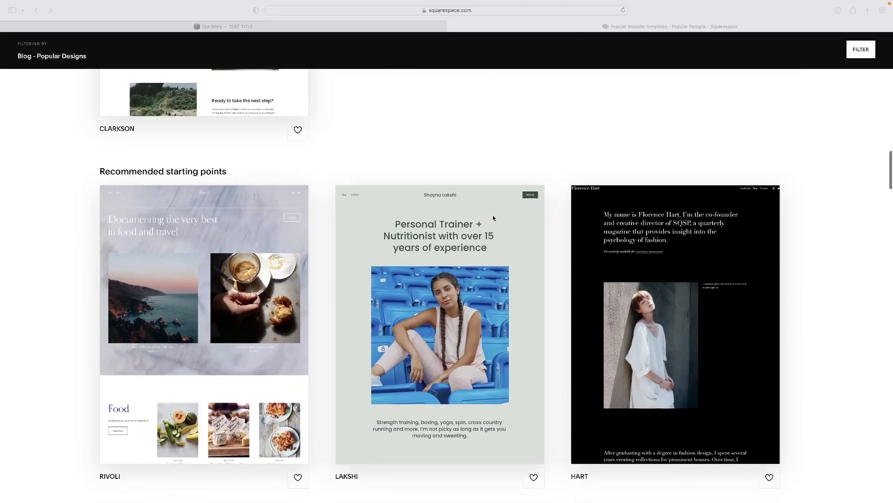
scroll(493, 215, down, 6)
scroll(493, 216, down, 3)
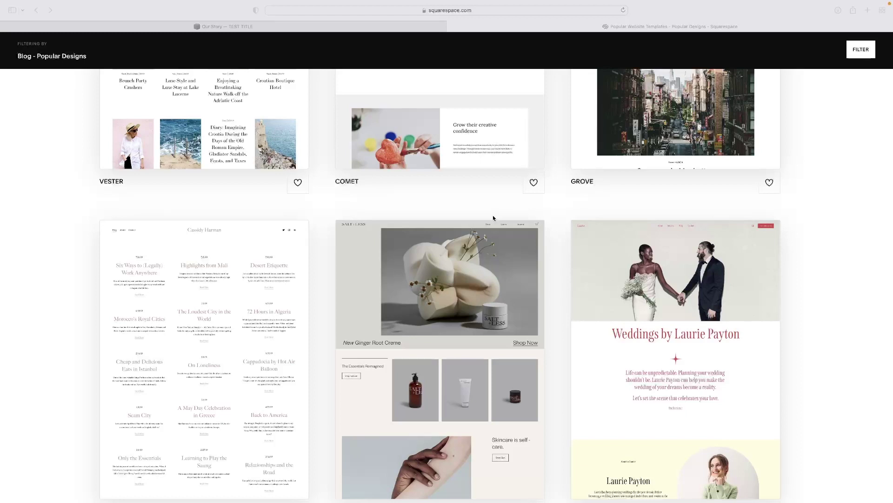
scroll(494, 215, down, 3)
scroll(493, 215, down, 1)
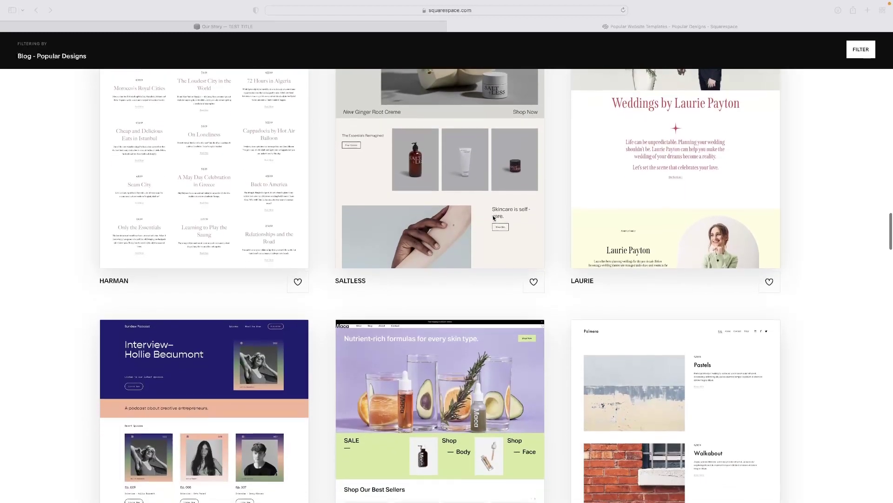
scroll(492, 215, down, 1)
scroll(493, 218, down, 2)
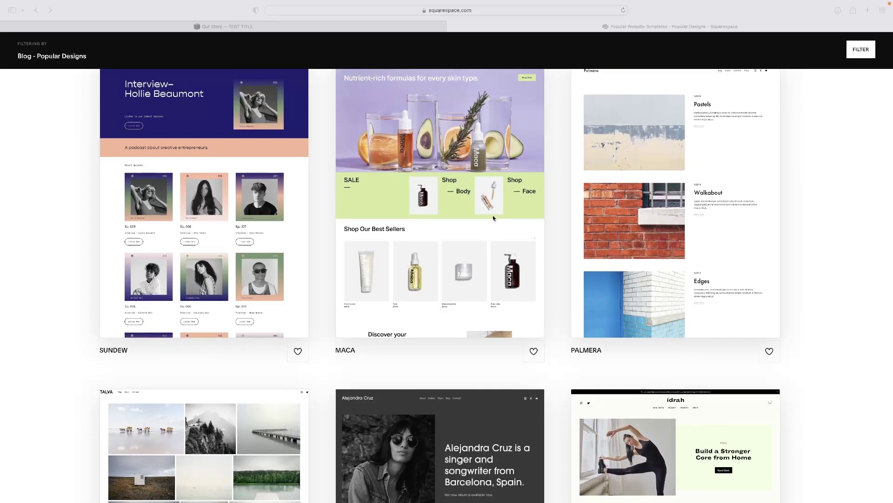
scroll(493, 219, down, 2)
scroll(493, 219, down, 1)
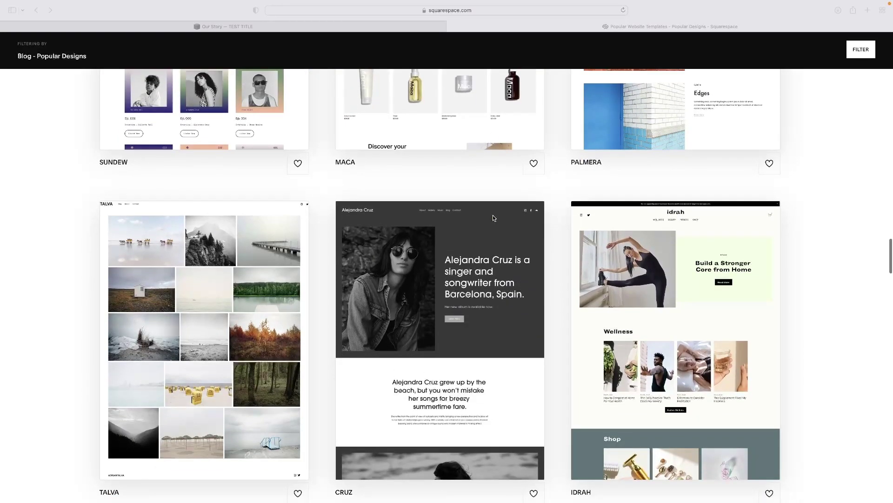
scroll(494, 218, down, 2)
scroll(492, 219, down, 1)
scroll(493, 218, up, 6)
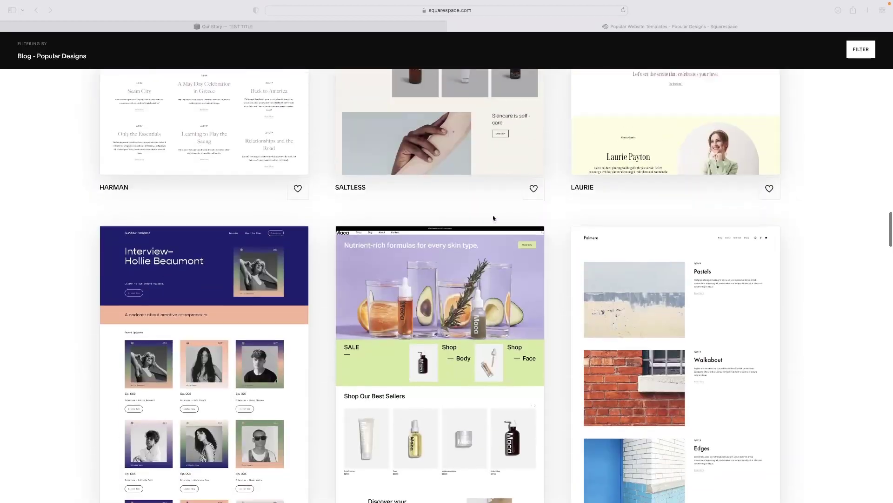
scroll(492, 217, down, 5)
scroll(493, 218, down, 5)
scroll(493, 218, down, 2)
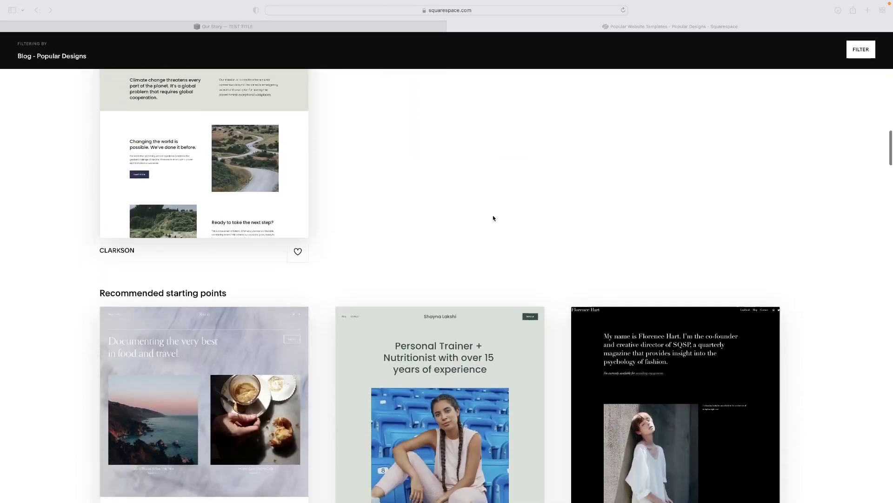
scroll(493, 218, down, 3)
scroll(494, 217, down, 5)
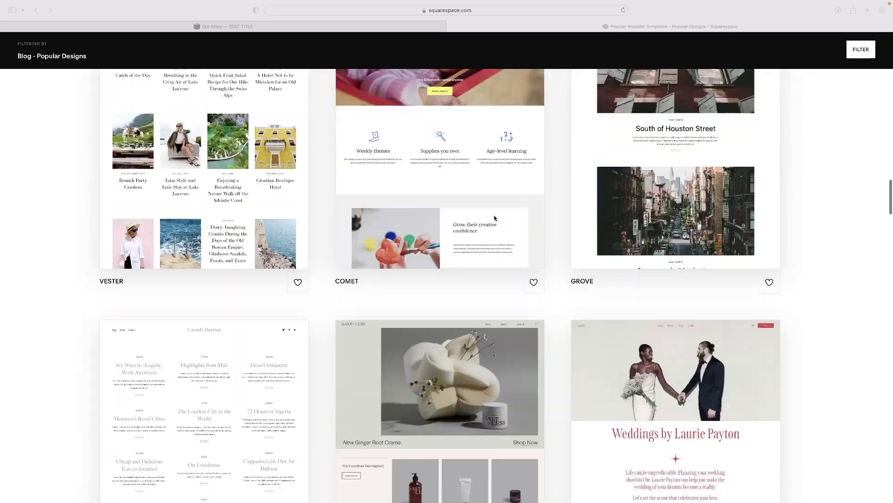
scroll(495, 218, down, 4)
scroll(494, 218, down, 2)
scroll(494, 218, down, 1)
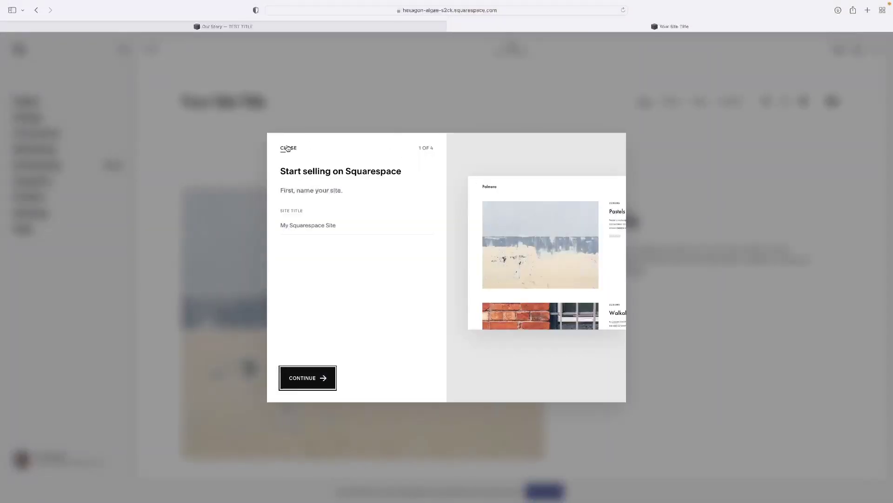
- Dismiss the site setup dialog to reveal the Palmera site's Blog page in the editor
click(287, 148)
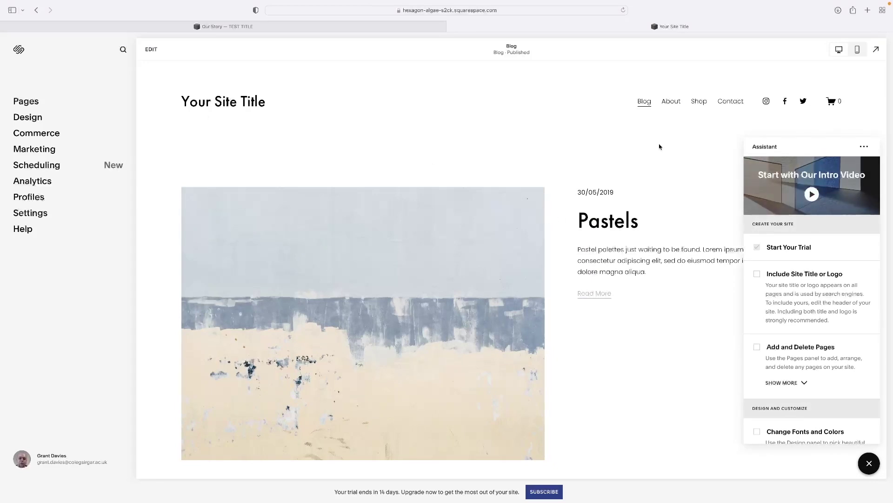
scroll(653, 148, down, 3)
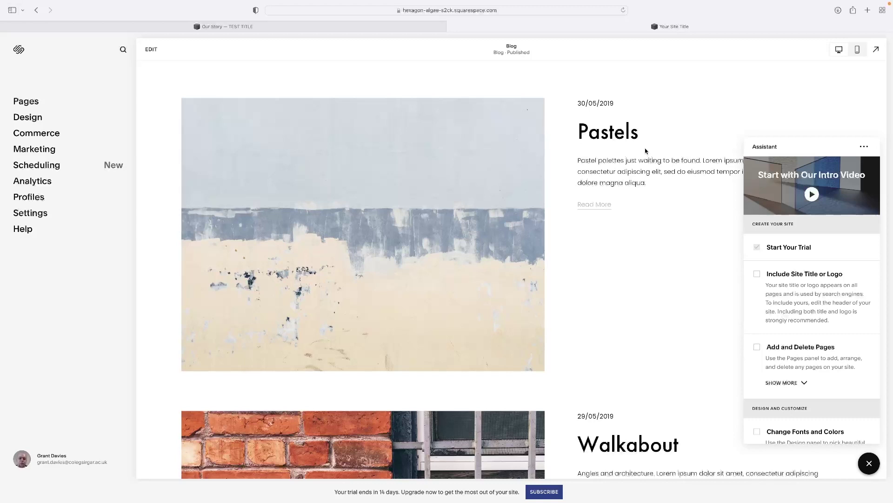
scroll(645, 150, up, 3)
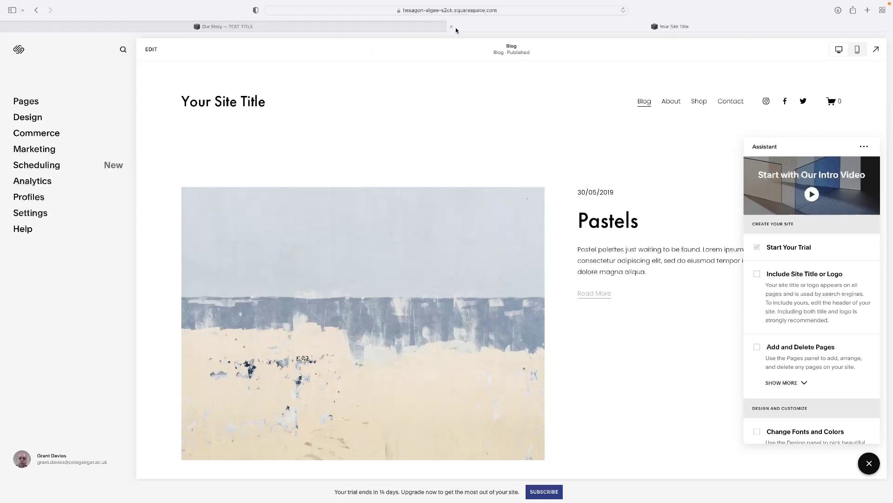
- From the Pages panel, add a new Blog page to Main Navigation
click(450, 27)
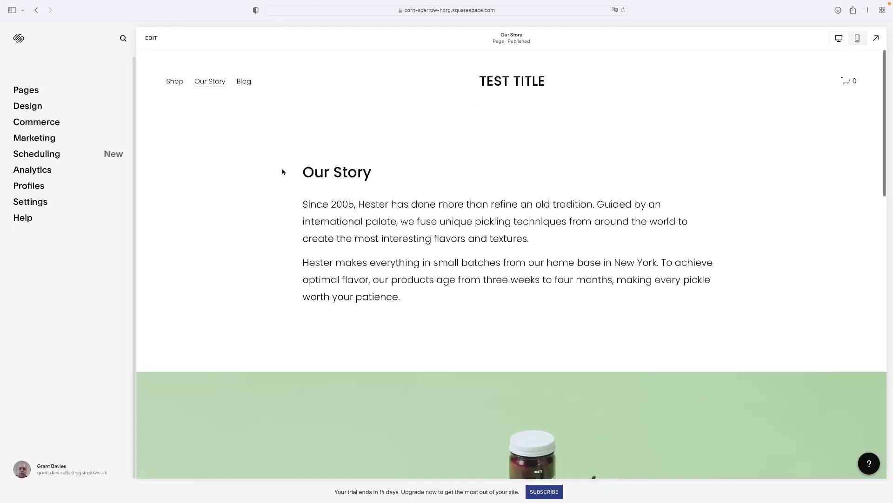
scroll(506, 232, down, 2)
scroll(495, 206, down, 2)
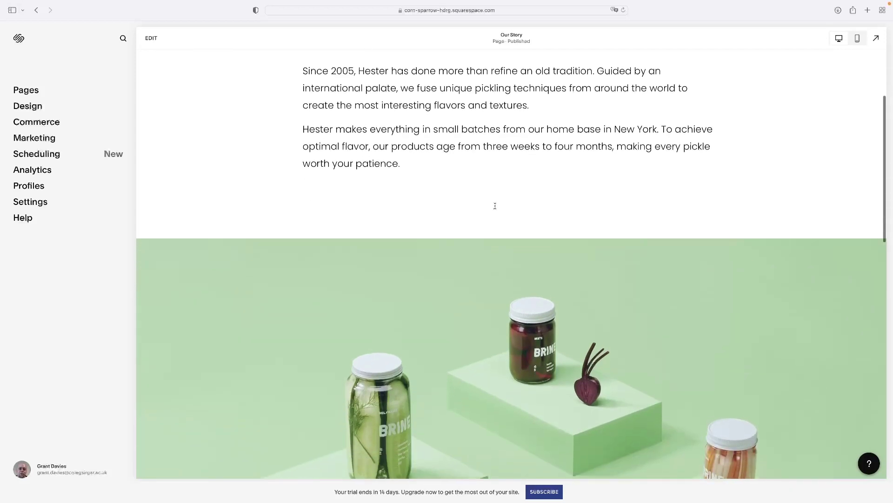
scroll(495, 205, down, 1)
scroll(496, 205, down, 5)
scroll(495, 205, up, 10)
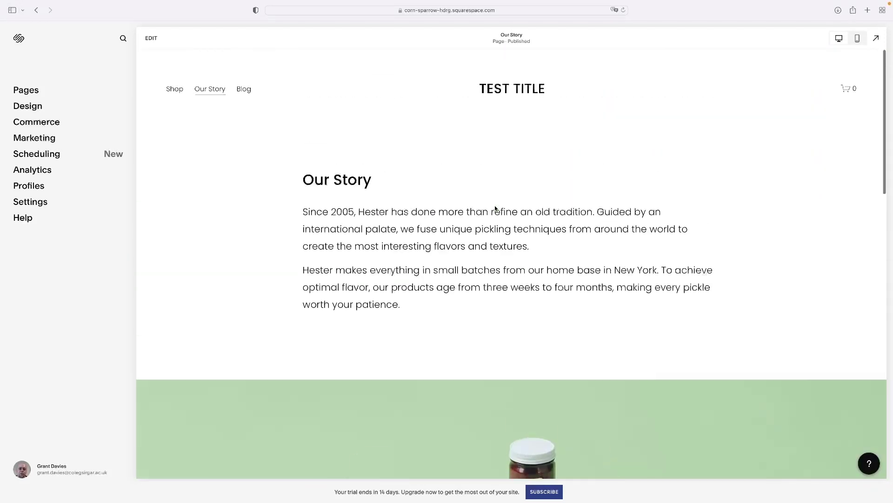
click(26, 90)
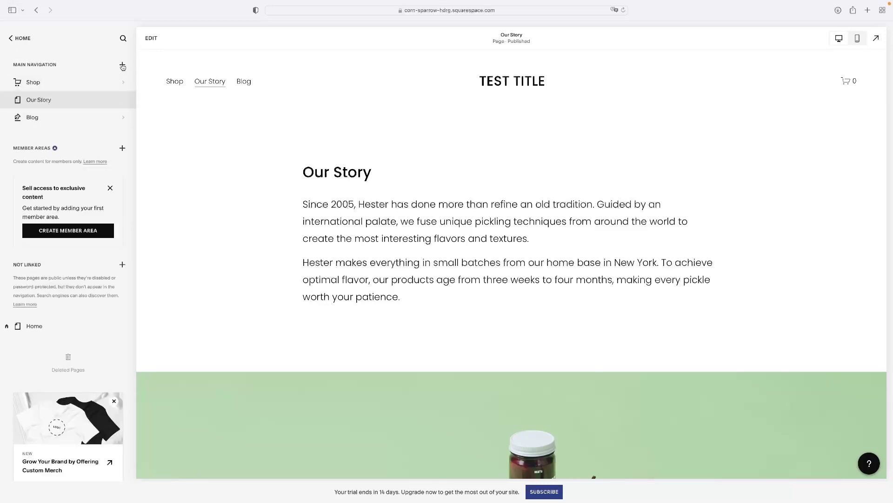
click(123, 66)
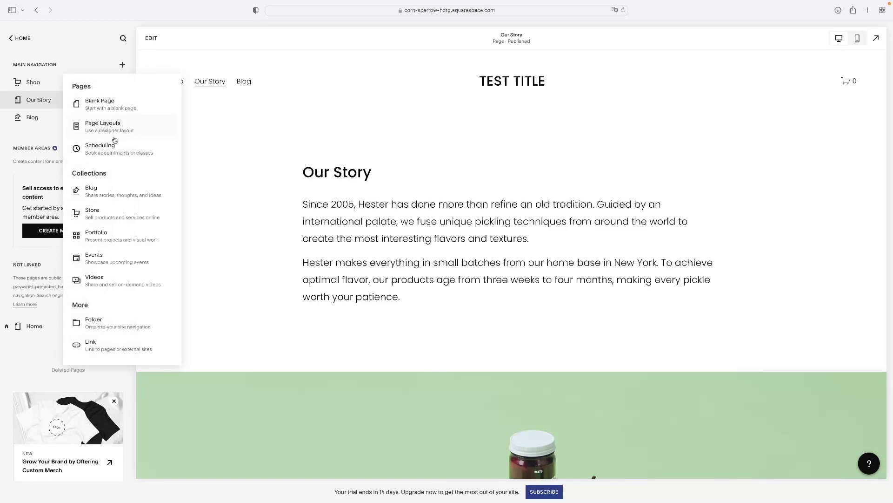
click(114, 194)
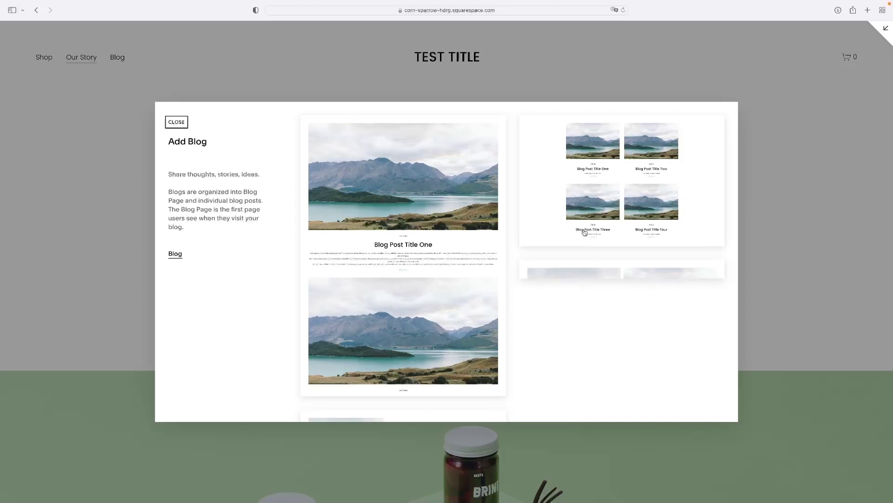
scroll(401, 251, down, 10)
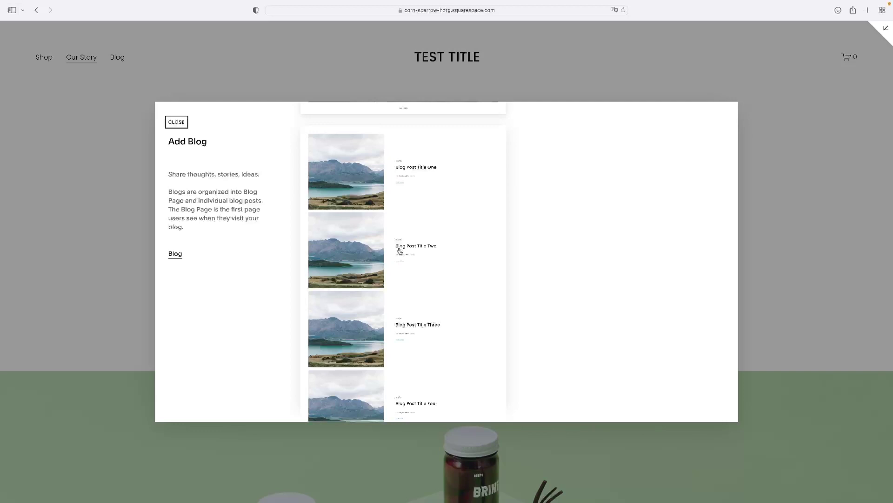
scroll(400, 251, up, 10)
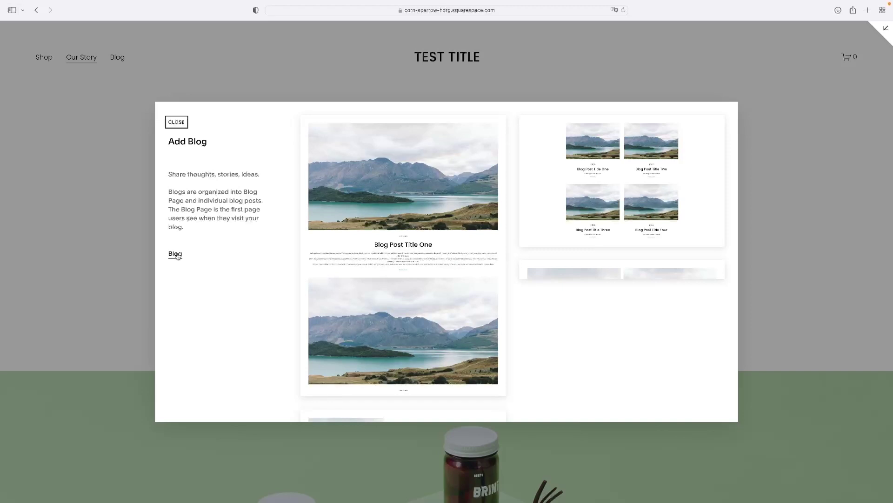
- Close the Add Blog dialog and open the existing Blog page for editing
click(179, 121)
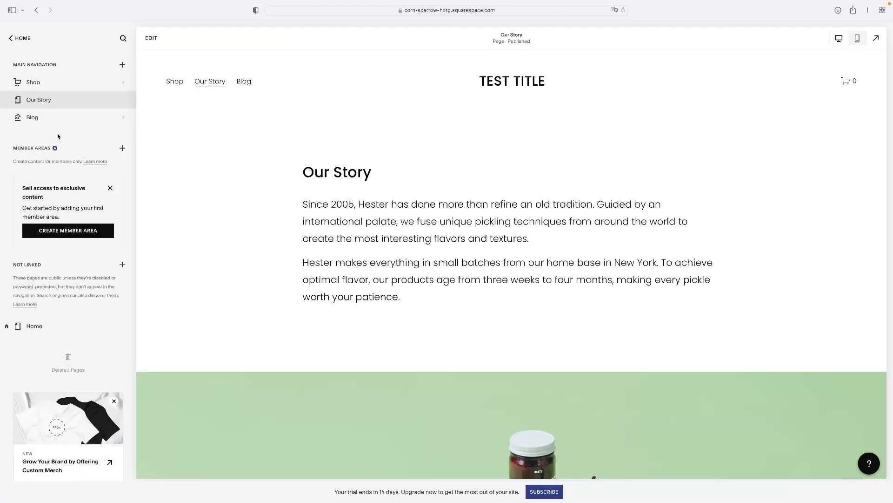
mouse_move(32, 117)
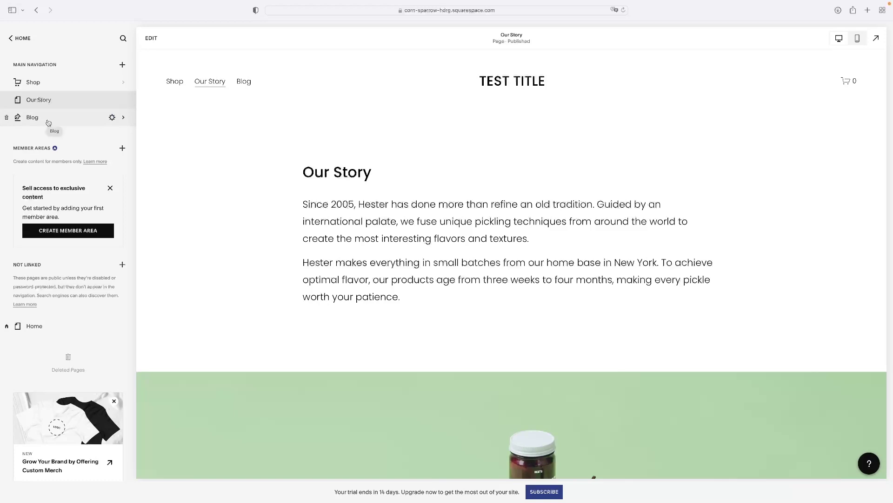
click(49, 117)
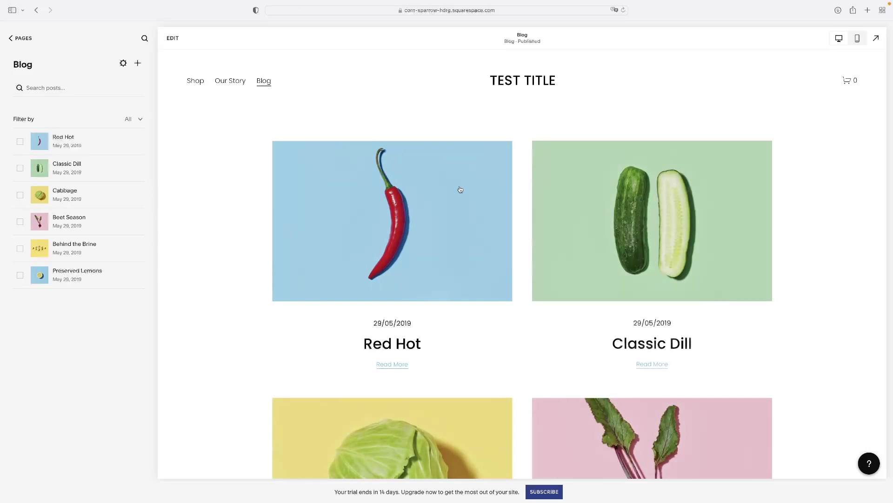
scroll(526, 220, down, 1)
scroll(526, 220, down, 1)
scroll(526, 220, down, 2)
scroll(525, 221, down, 4)
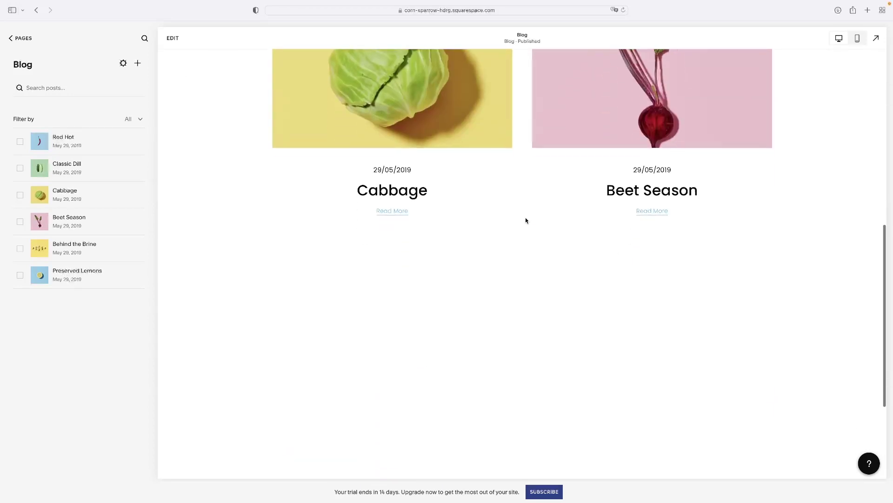
scroll(525, 221, up, 5)
scroll(525, 221, up, 2)
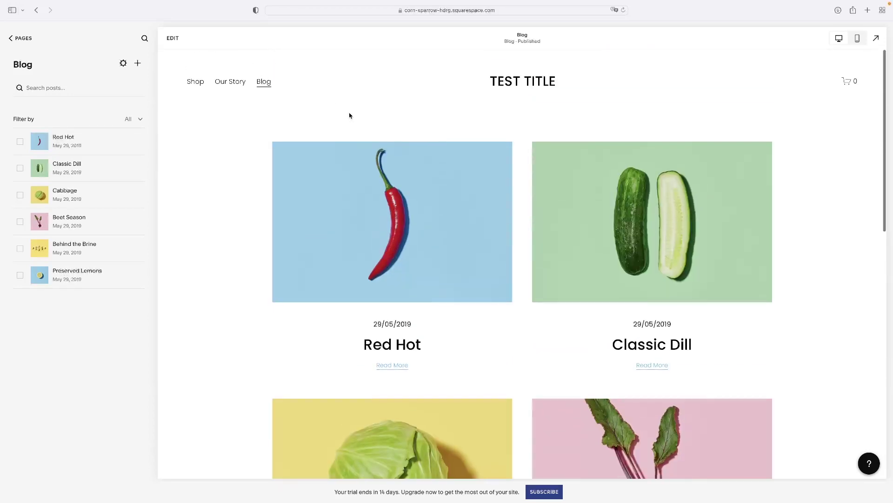
click(180, 40)
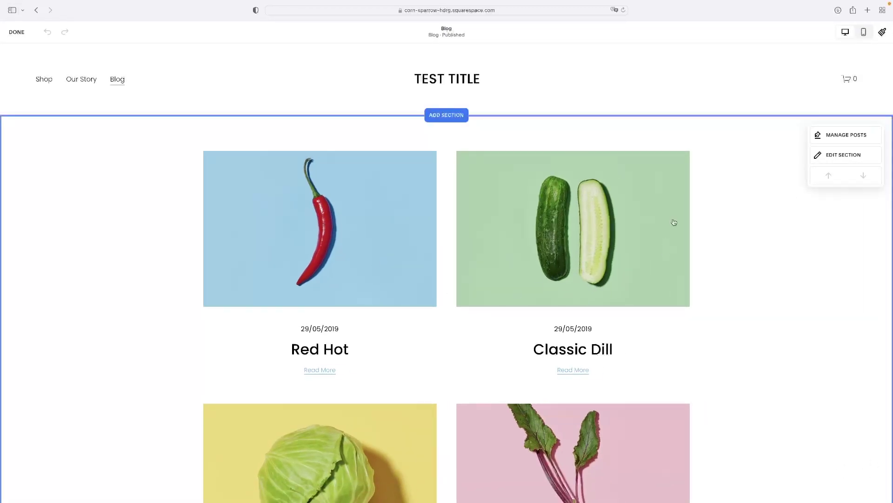
scroll(529, 232, down, 2)
scroll(530, 231, down, 5)
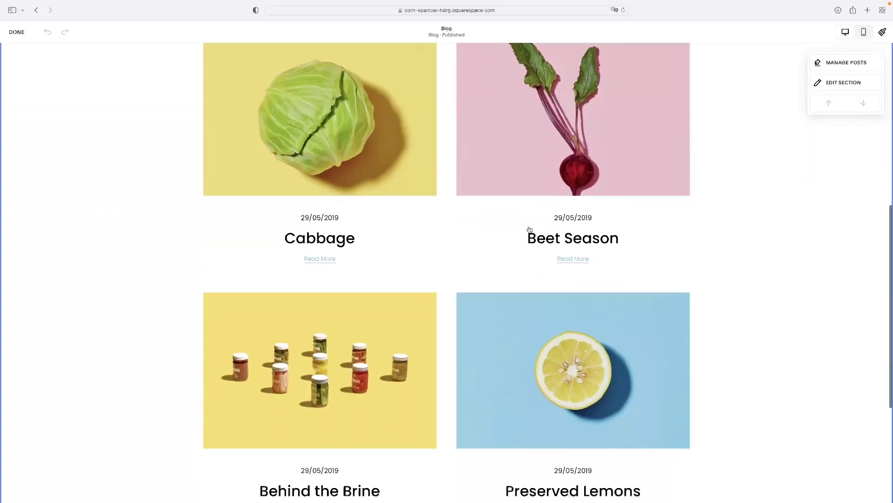
scroll(529, 231, down, 2)
scroll(530, 230, up, 3)
scroll(530, 231, up, 1)
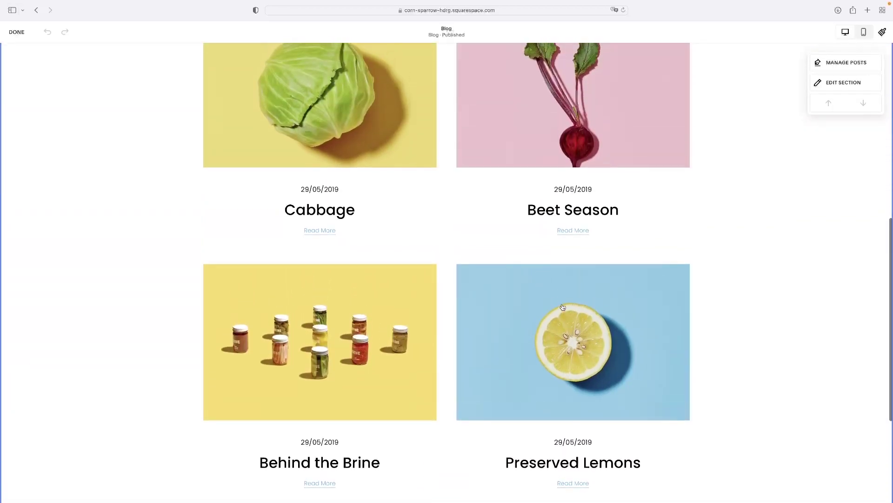
scroll(561, 305, up, 2)
scroll(562, 305, up, 2)
scroll(562, 305, up, 2)
scroll(562, 306, up, 1)
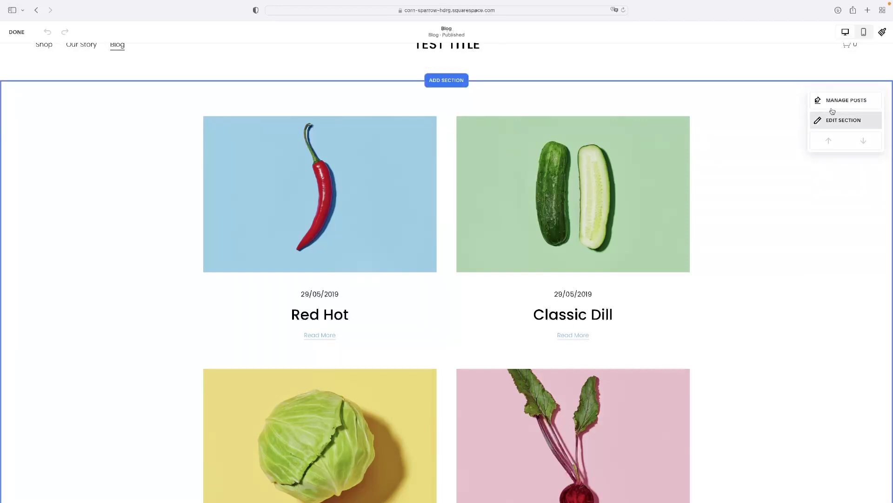
- Bring up the Blog posts list showing all six posts via Manage Posts
click(860, 102)
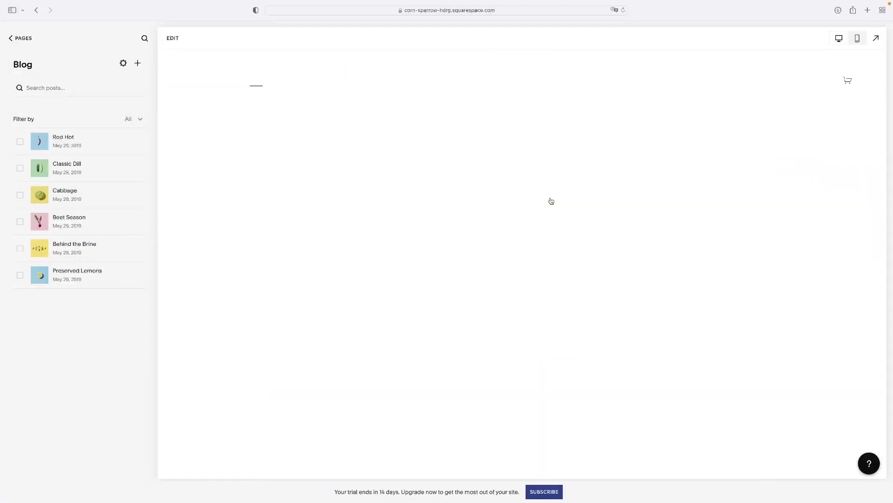
- Open the Red Hot post from the posts list to preview its content
click(66, 144)
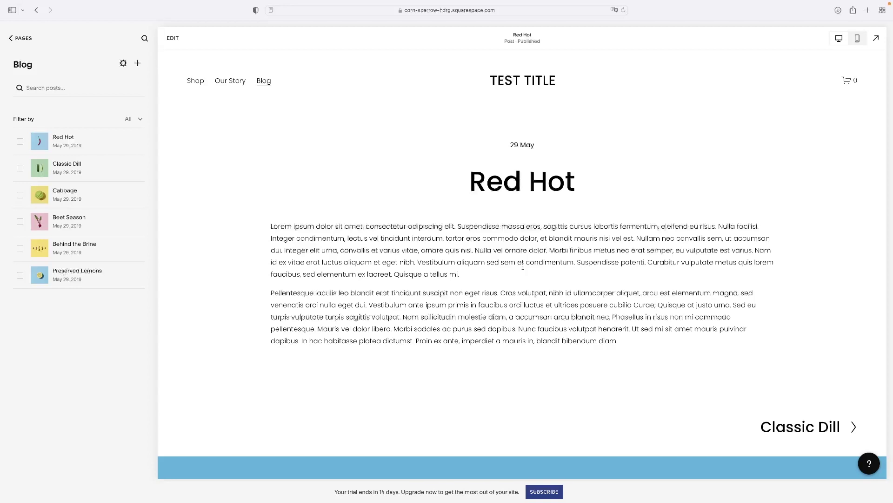
scroll(522, 267, down, 3)
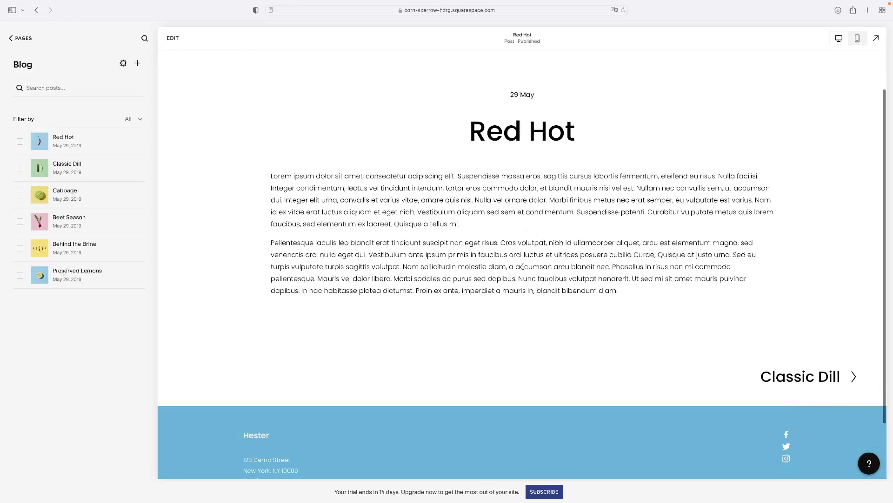